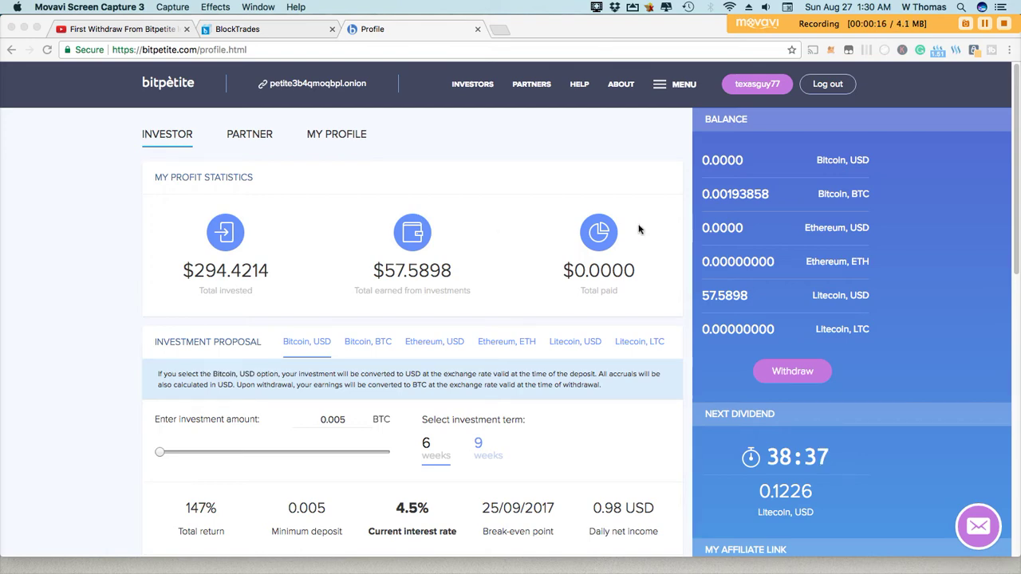
Switch the proposal to the Ethereum, ETH plan and change the amount from 0.035 to 0.50
left_click(1018, 214)
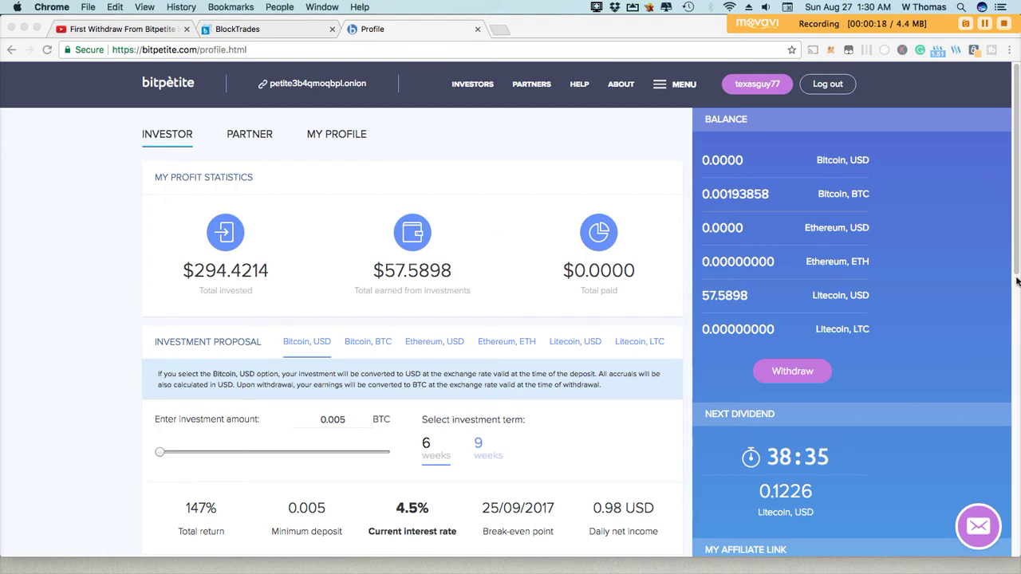
left_click_drag(1016, 295, 1016, 480)
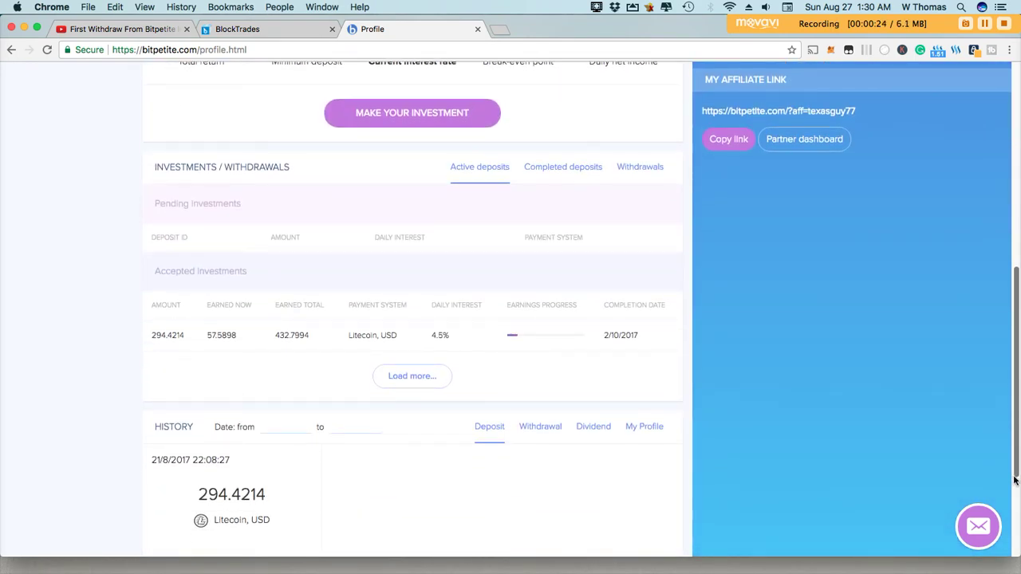
left_click_drag(1014, 479, 1016, 269)
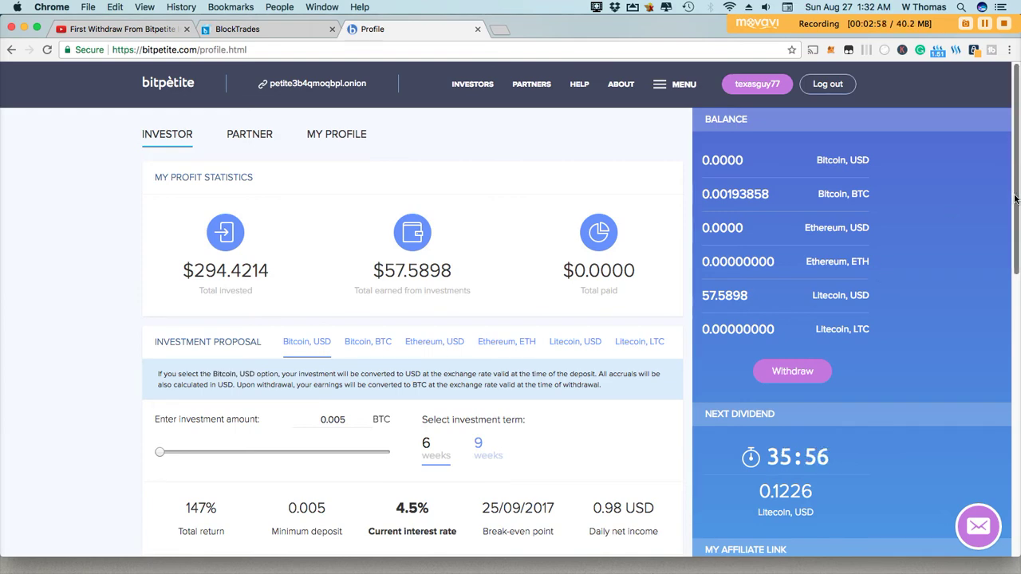
left_click_drag(1013, 198, 1012, 281)
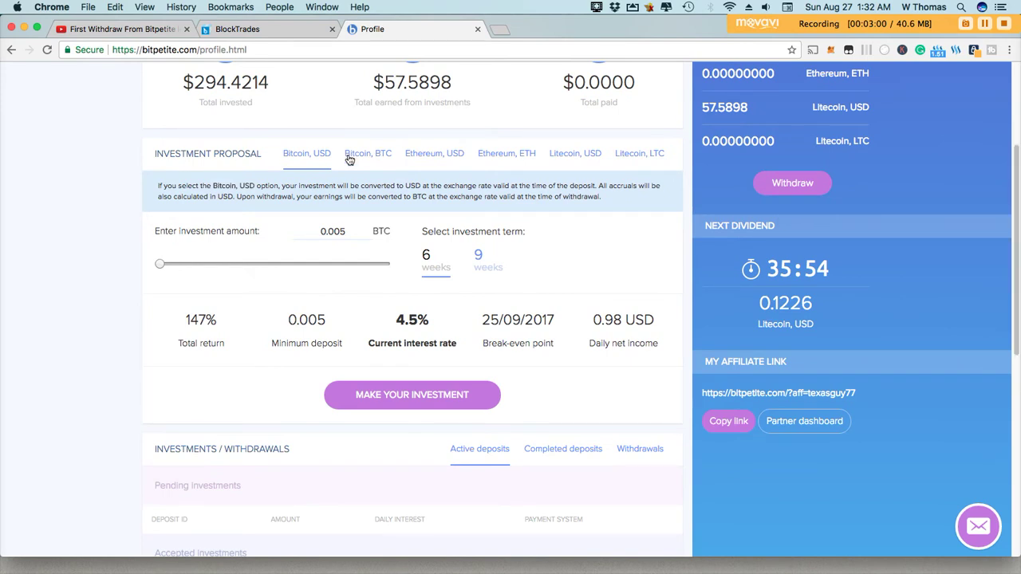
left_click(500, 157)
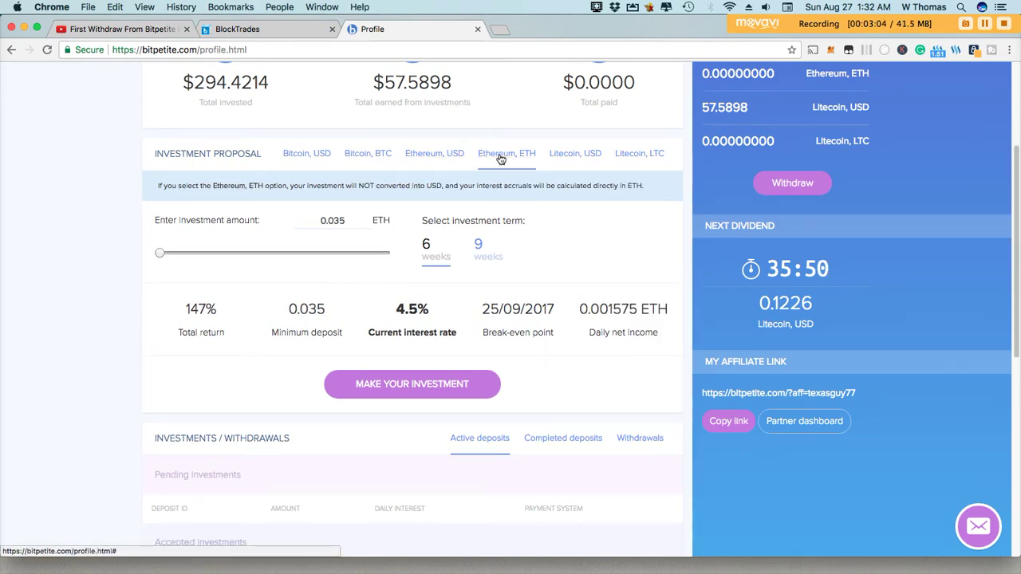
double_click(324, 220)
type("0.50")
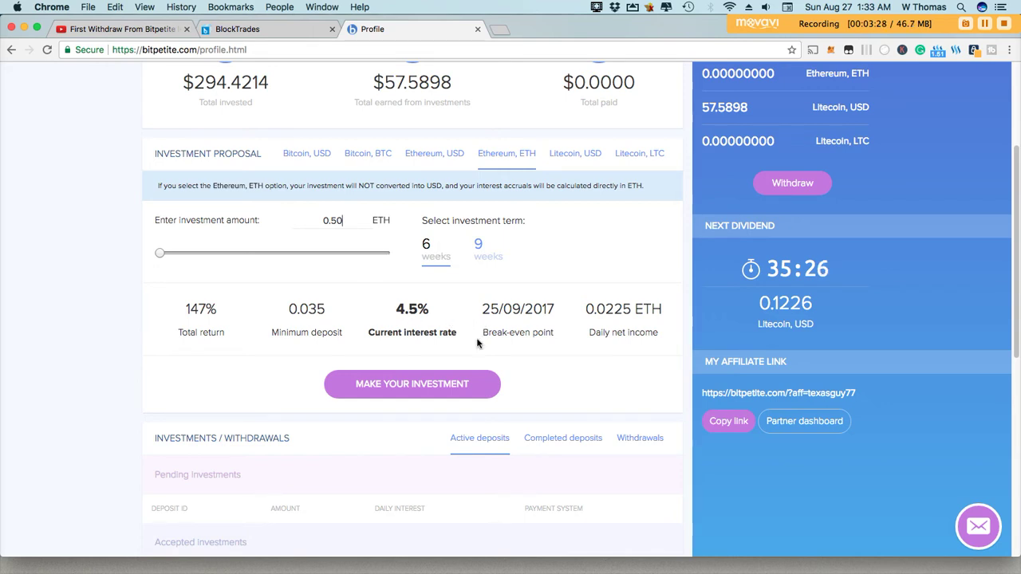
Get the 0.50 ETH deposit address and QR code, then go to the BlockTrades exchange page
left_click(425, 390)
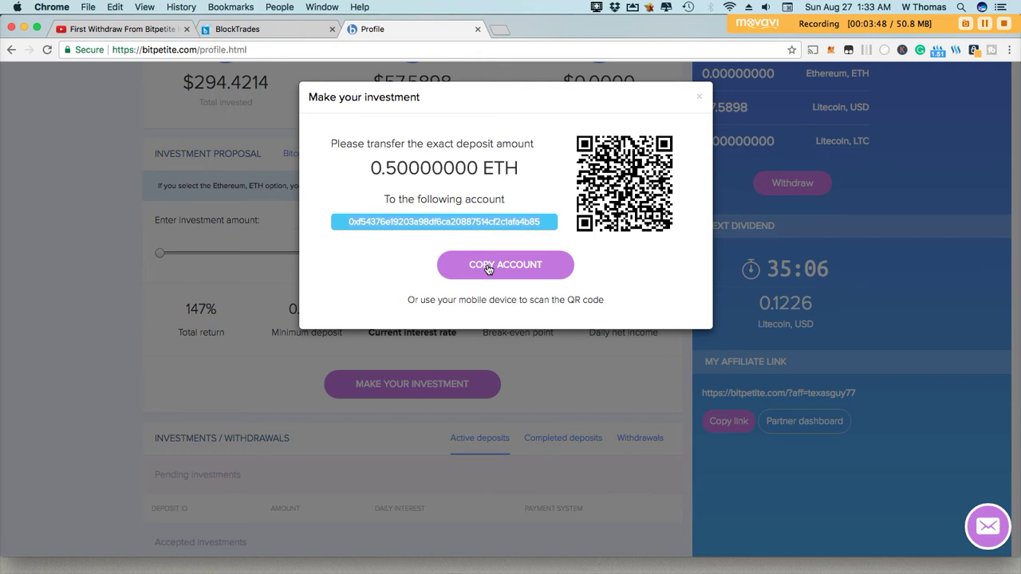
left_click(251, 32)
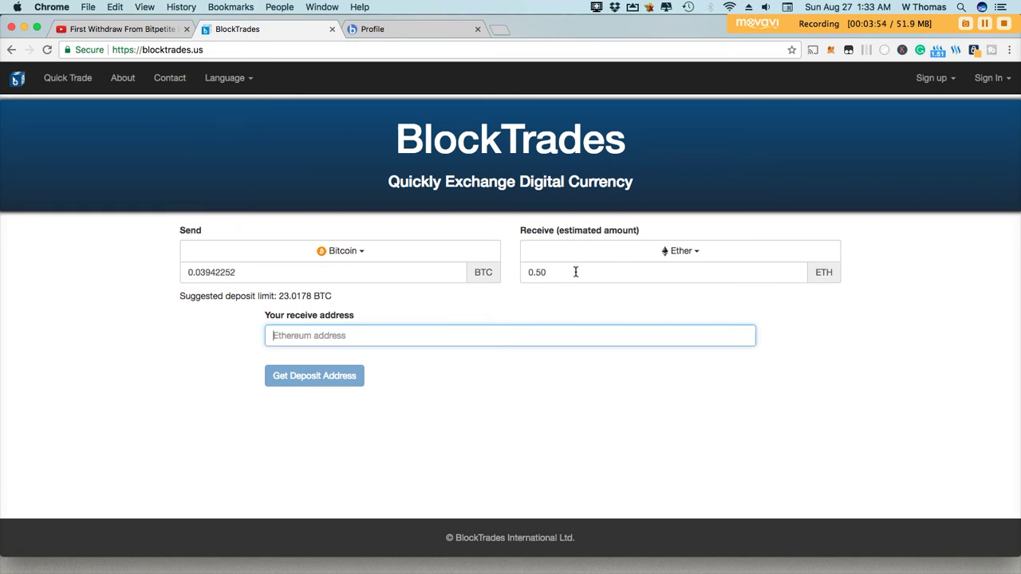
Paste the BitPetite deposit address in as the BlockTrades Ether receive address
right_click(325, 334)
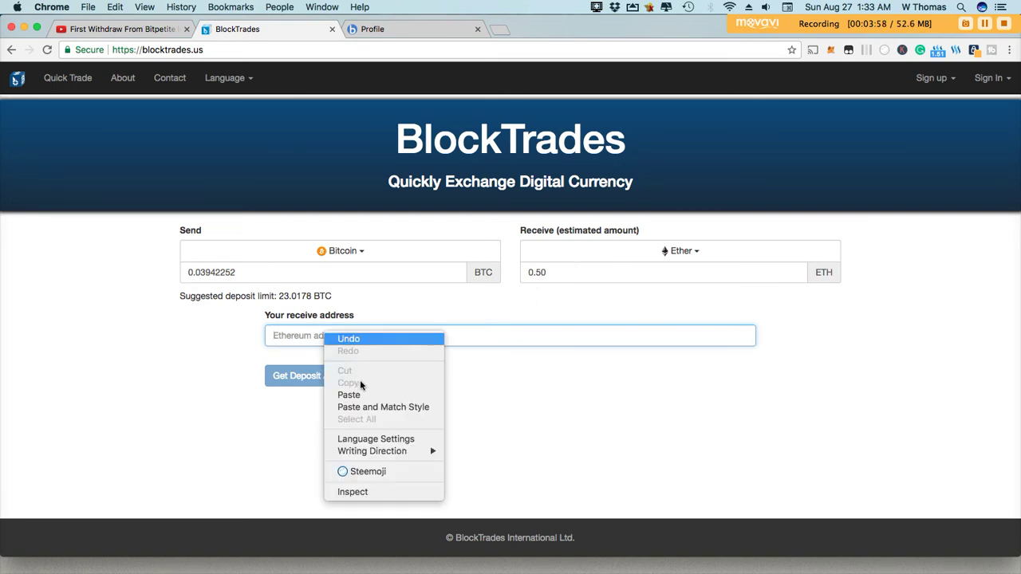
left_click(349, 339)
right_click(391, 339)
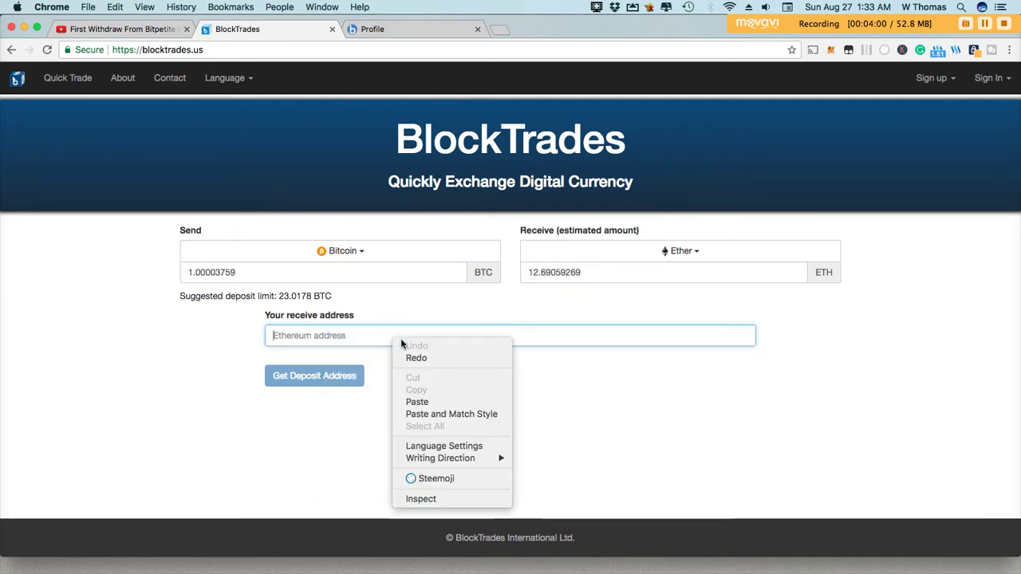
left_click(421, 402)
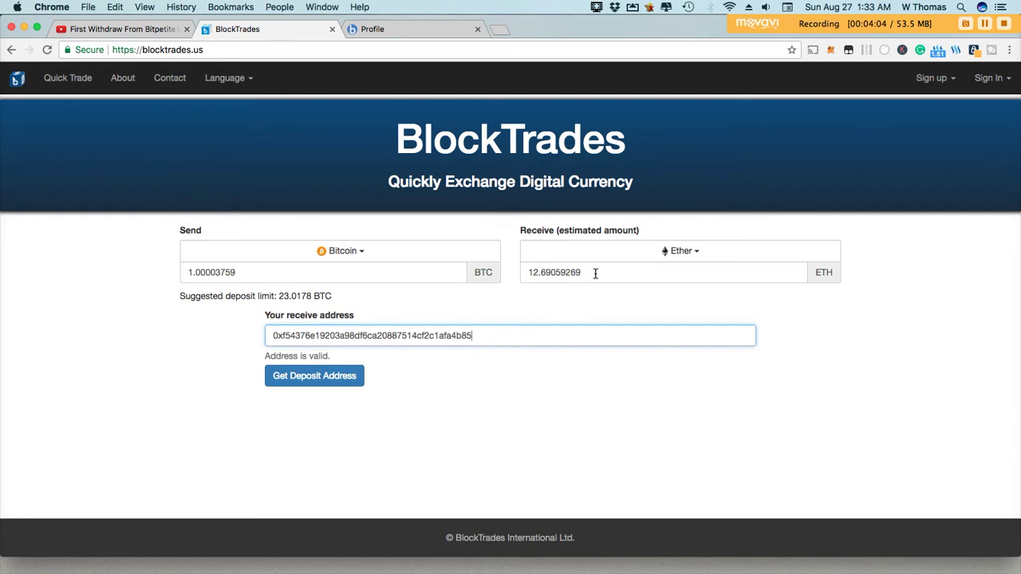
Copy the 0.50000000 ETH deposit amount from BitPetite into the Ether-to-receive field
left_click(628, 277)
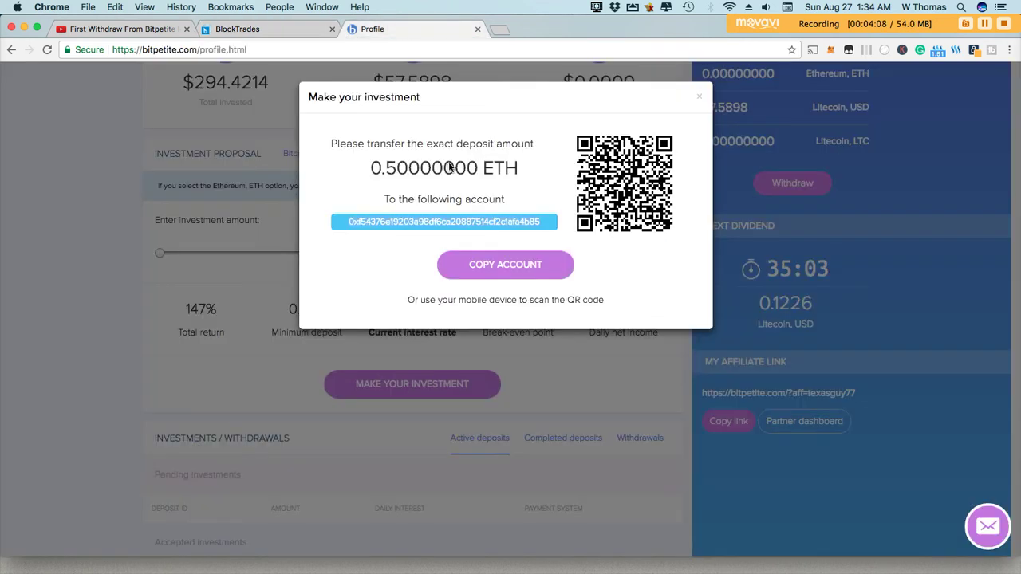
left_click(372, 29)
left_click_drag(371, 168, 477, 166)
right_click(446, 168)
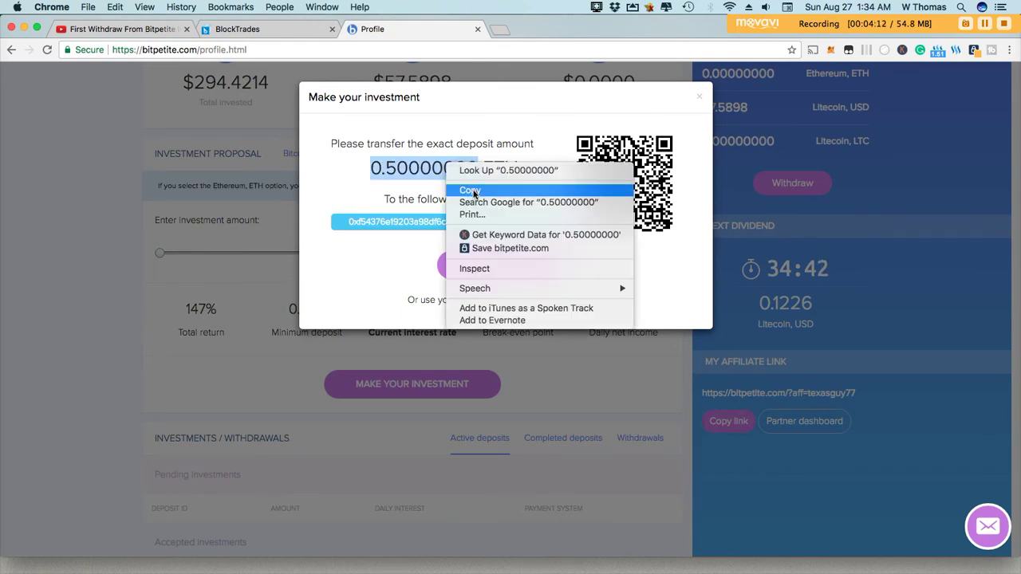
left_click(470, 191)
left_click(236, 29)
left_click_drag(595, 270, 465, 267)
right_click(526, 273)
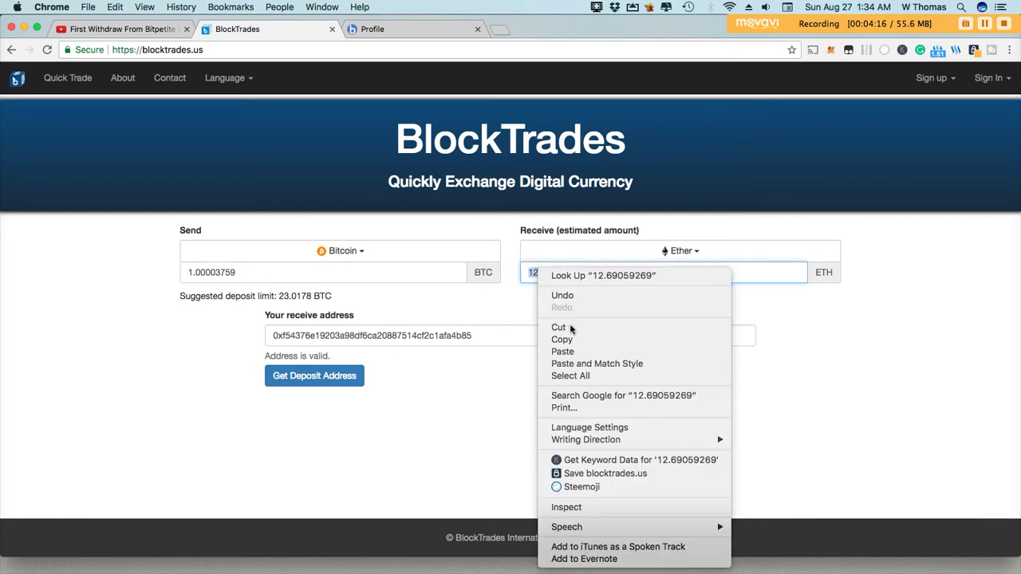
left_click(570, 354)
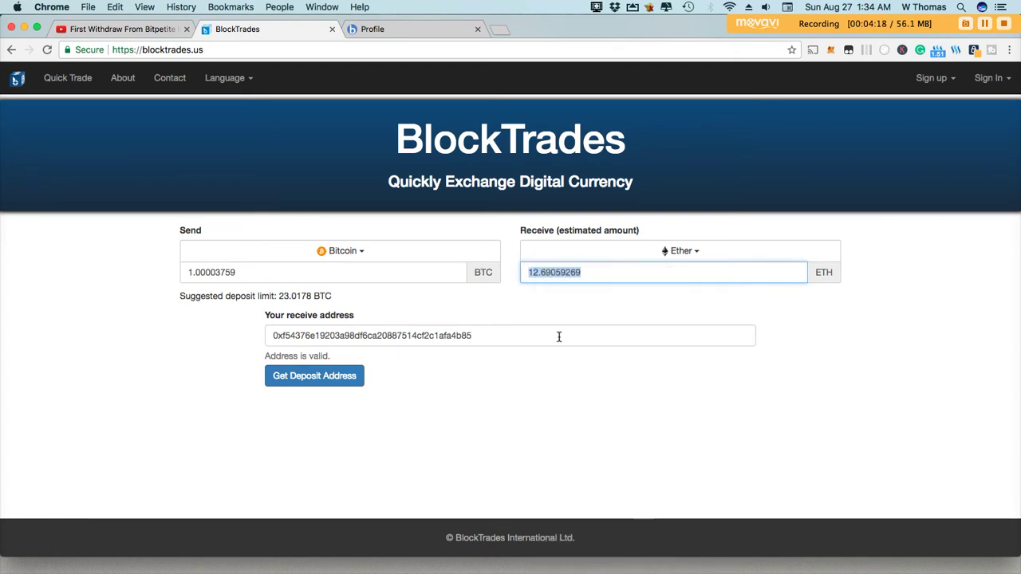
key("super+v")
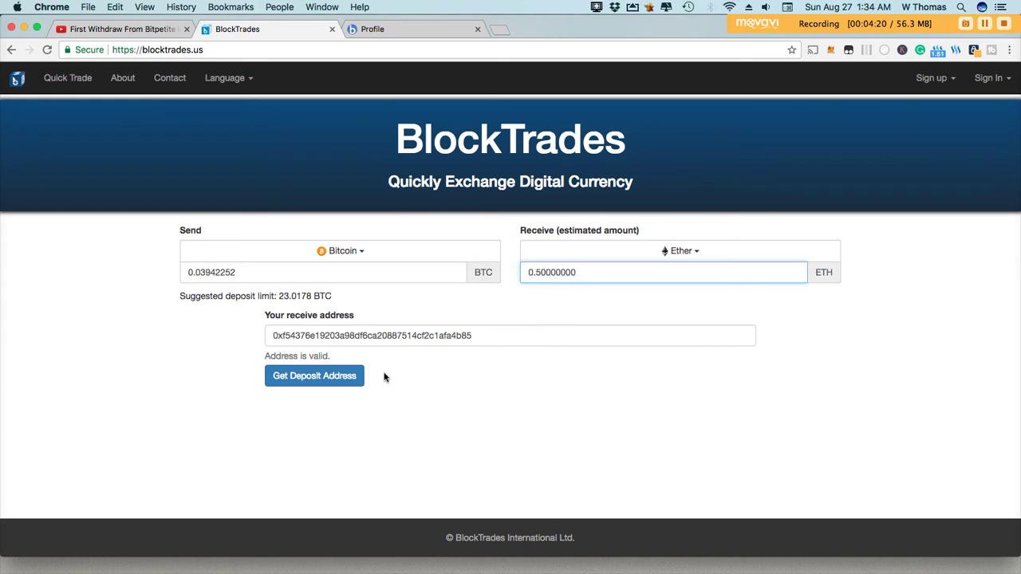
Request the Bitcoin deposit address, then check the pending 0.50035621 ETH transfer on Etherscan
left_click(303, 380)
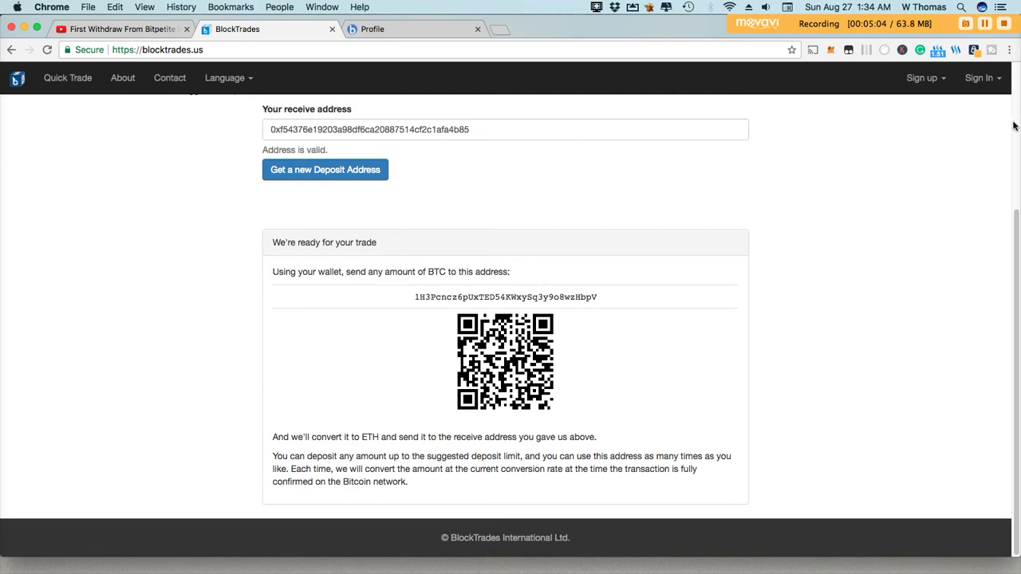
left_click(984, 24)
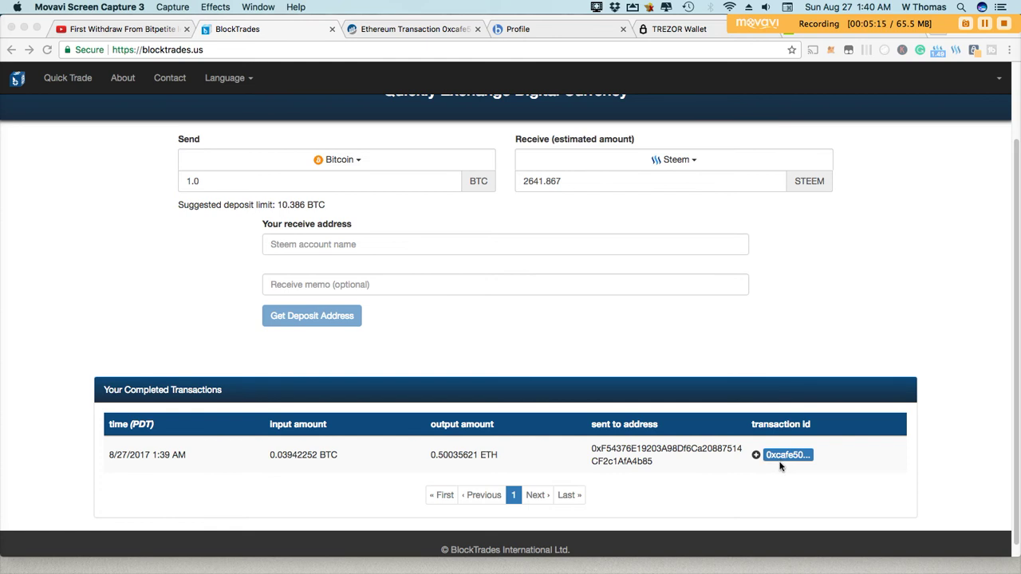
left_click(406, 32)
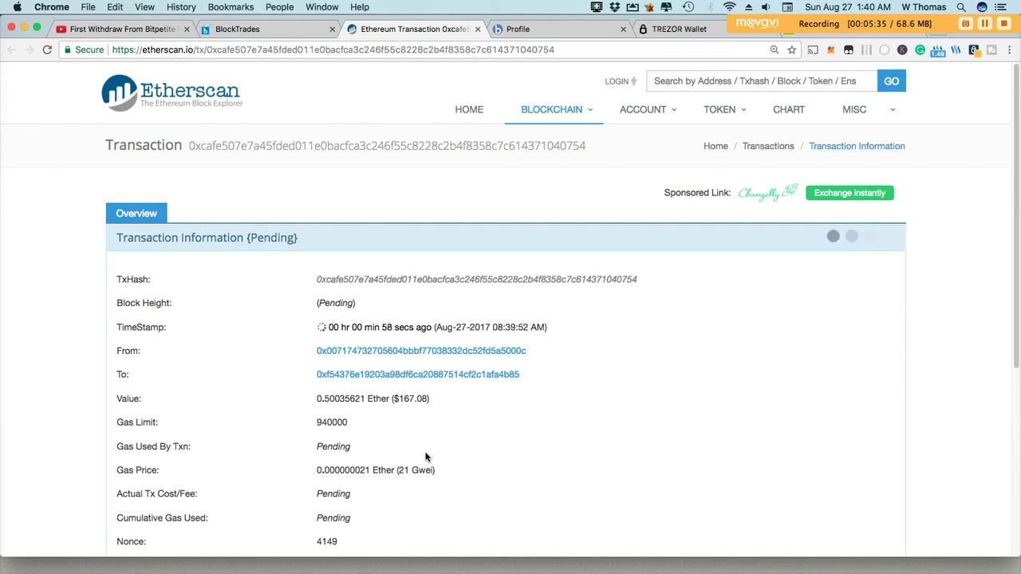
Check completed, then active deposits on the BitPetite profile to find pending deposit 18531
left_click(247, 32)
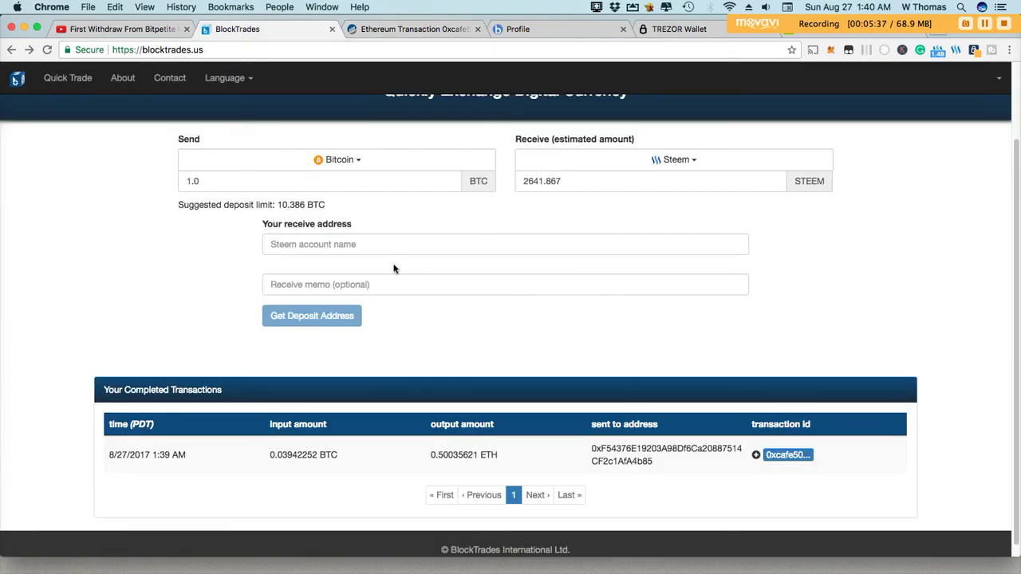
left_click(510, 30)
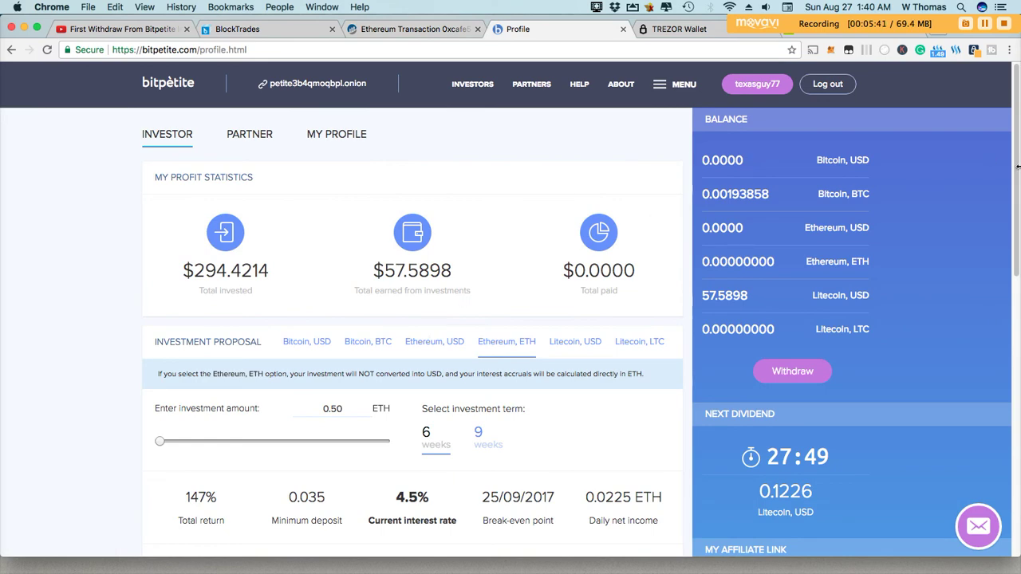
left_click_drag(1018, 182, 1018, 303)
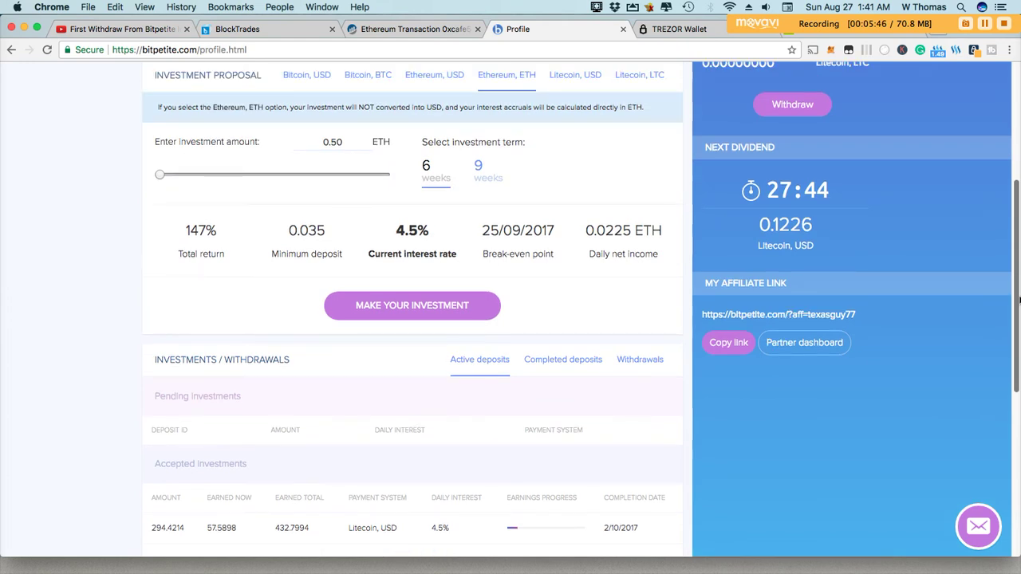
left_click(544, 363)
left_click(479, 360)
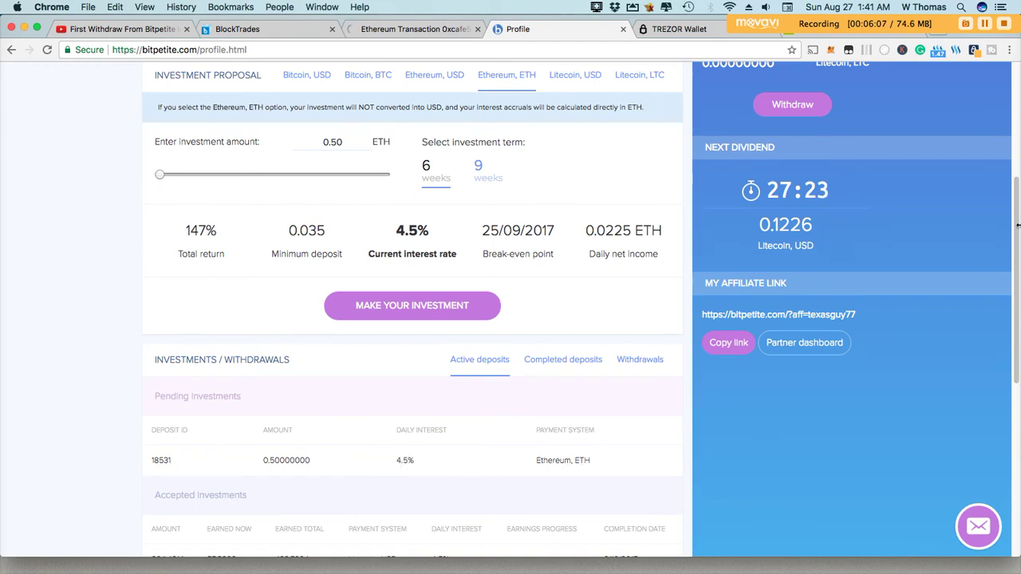
left_click_drag(1016, 232, 1008, 168)
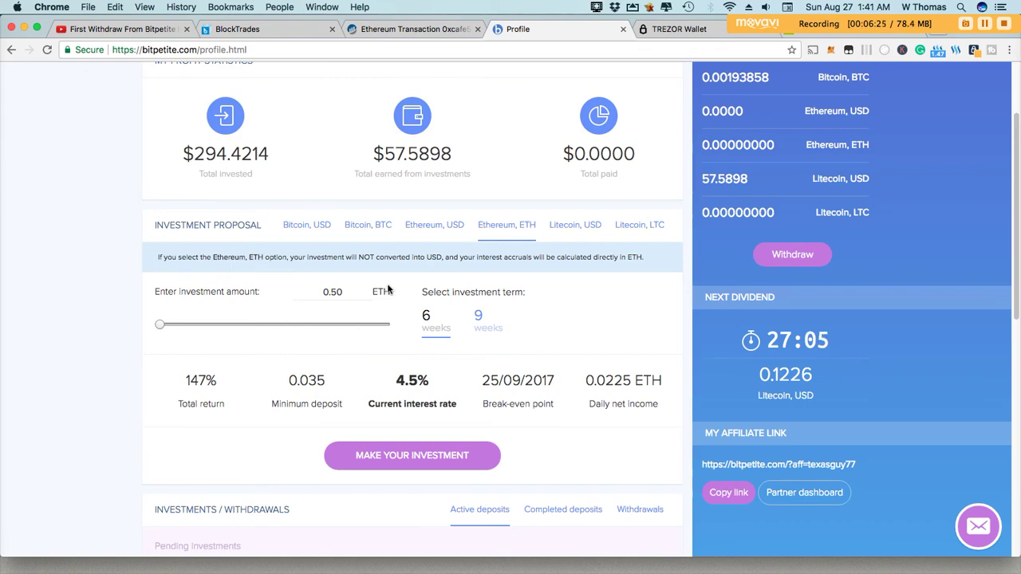
scroll(459, 302, "up", 3)
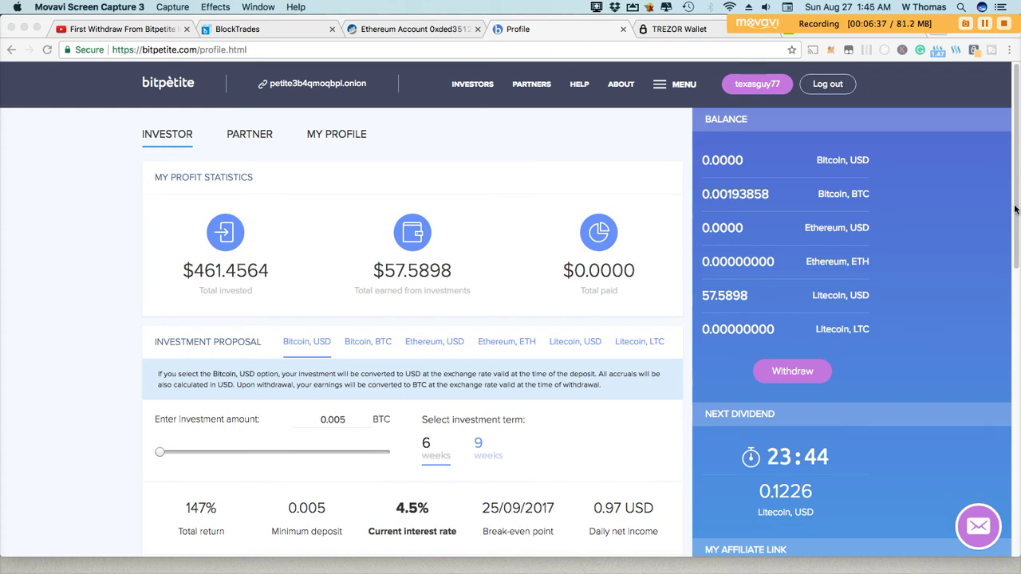
Scroll to Accepted Investments and History Deposit to see the accepted 0.50 ETH 4.5% investment
left_click(1011, 245)
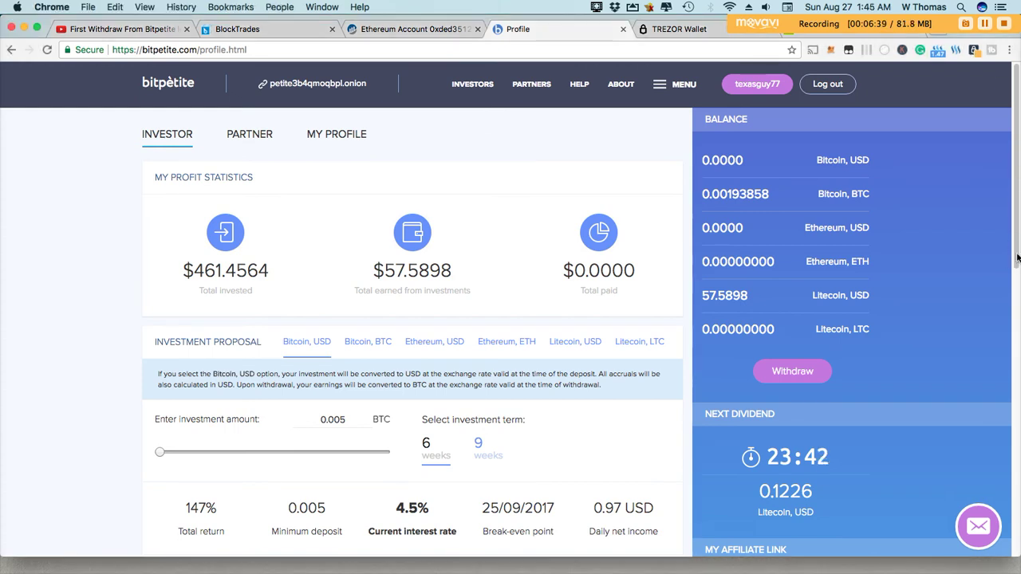
left_click_drag(1017, 258, 1005, 415)
scroll(1005, 414, "down", 2)
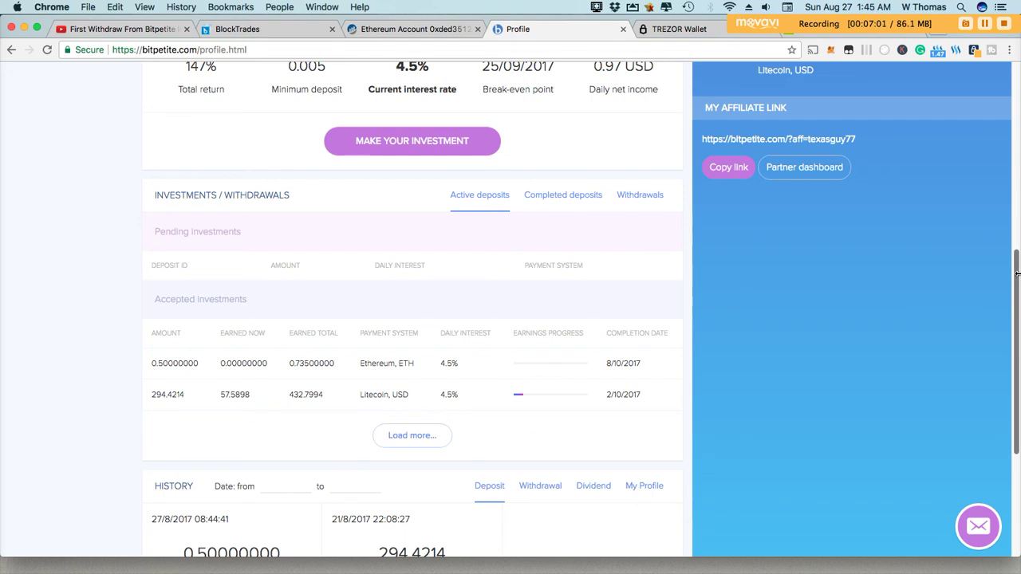
left_click_drag(1017, 279, 1014, 410)
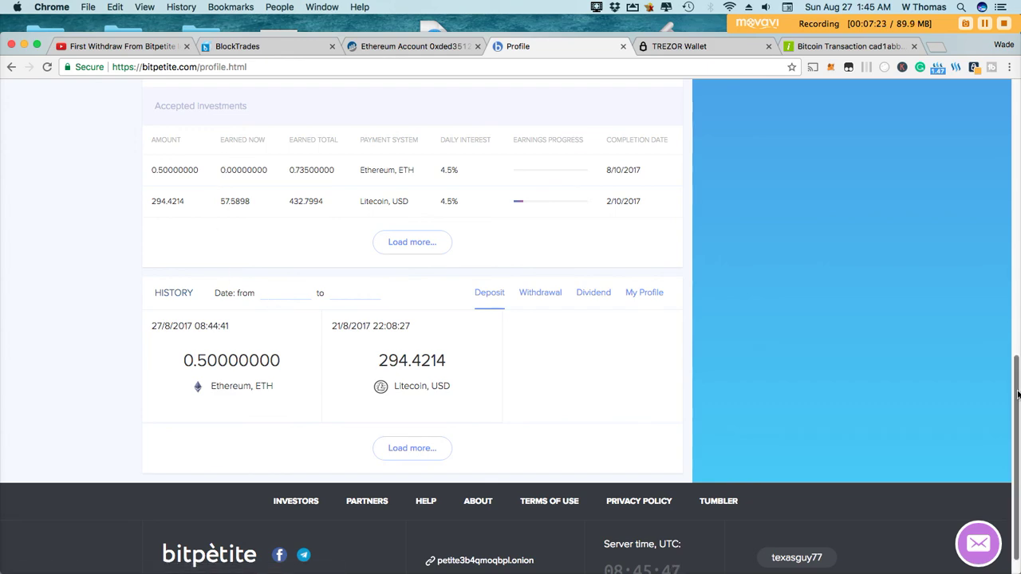
left_click_drag(1016, 399, 1016, 106)
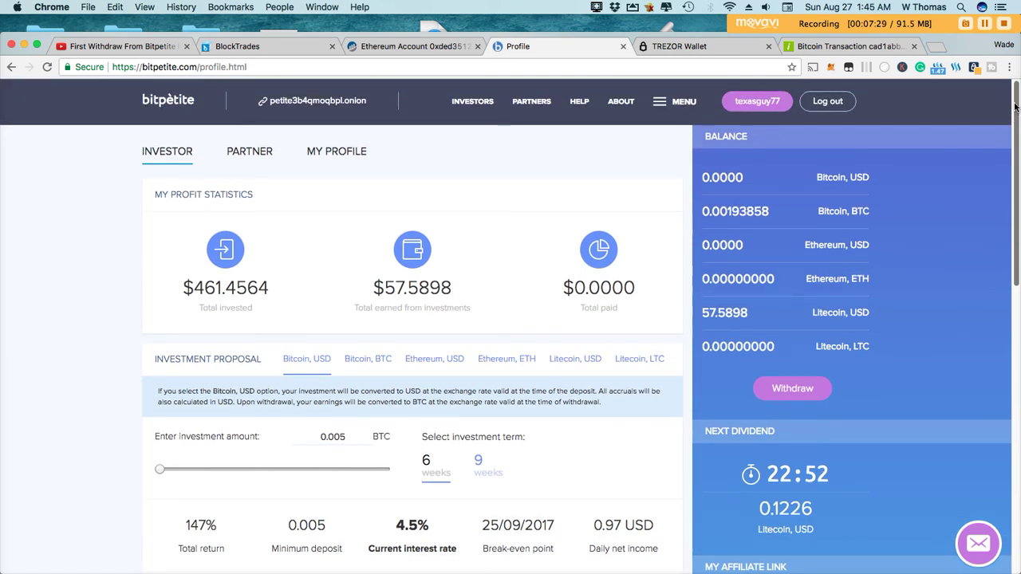